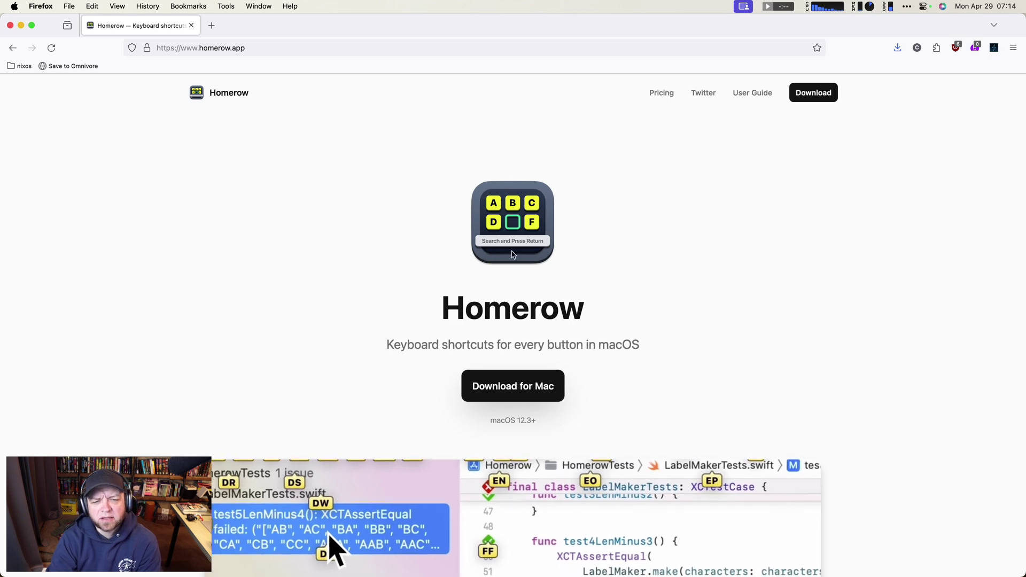
# Scroll the Homerow homepage past the feature demos to the footer, then back up to the Basic $29, Standard $39 and Professional $49 plans.
pyautogui.scroll(-3, 94, 384)
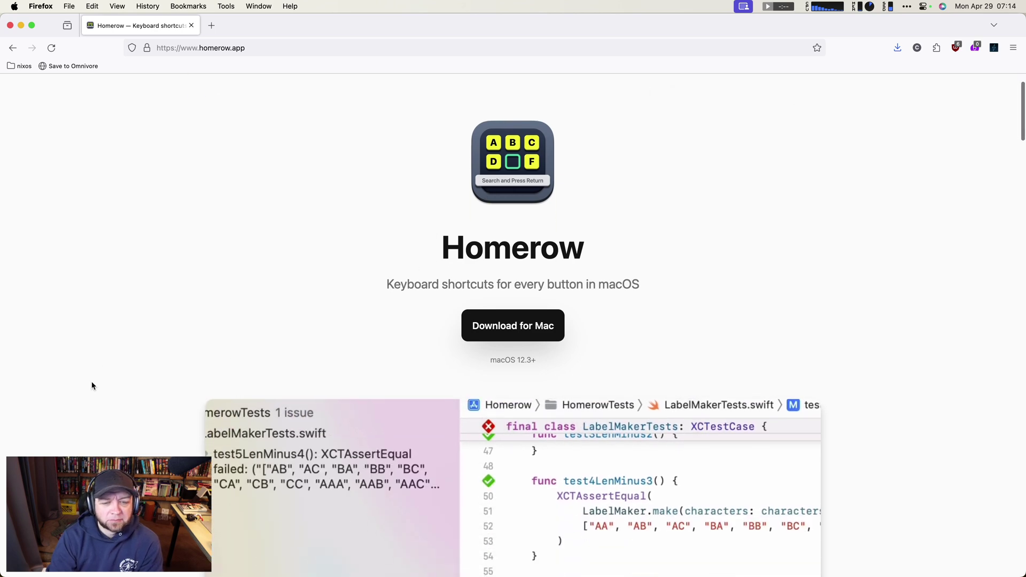
pyautogui.scroll(-10, 171, 367)
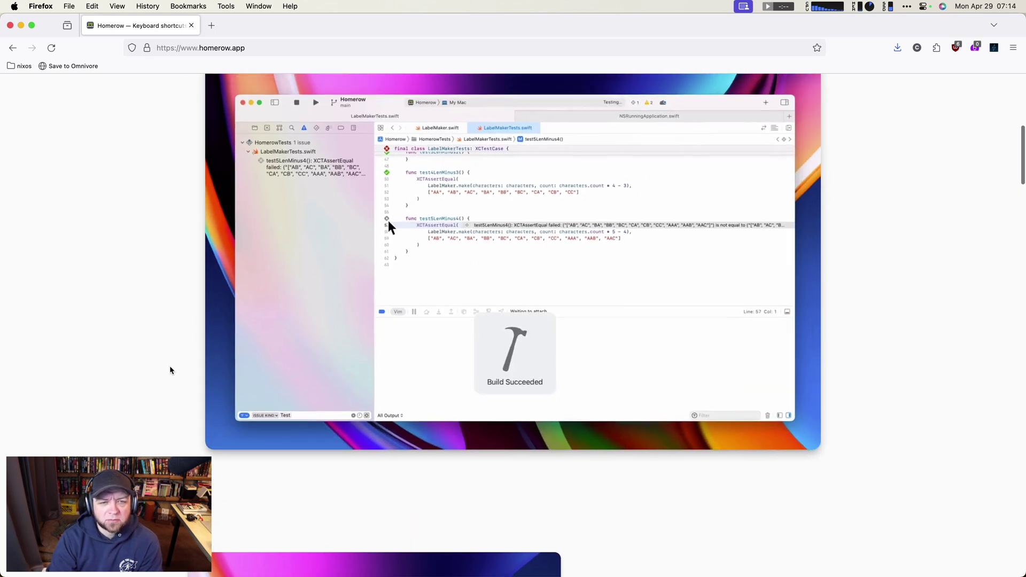
pyautogui.scroll(1, 170, 370)
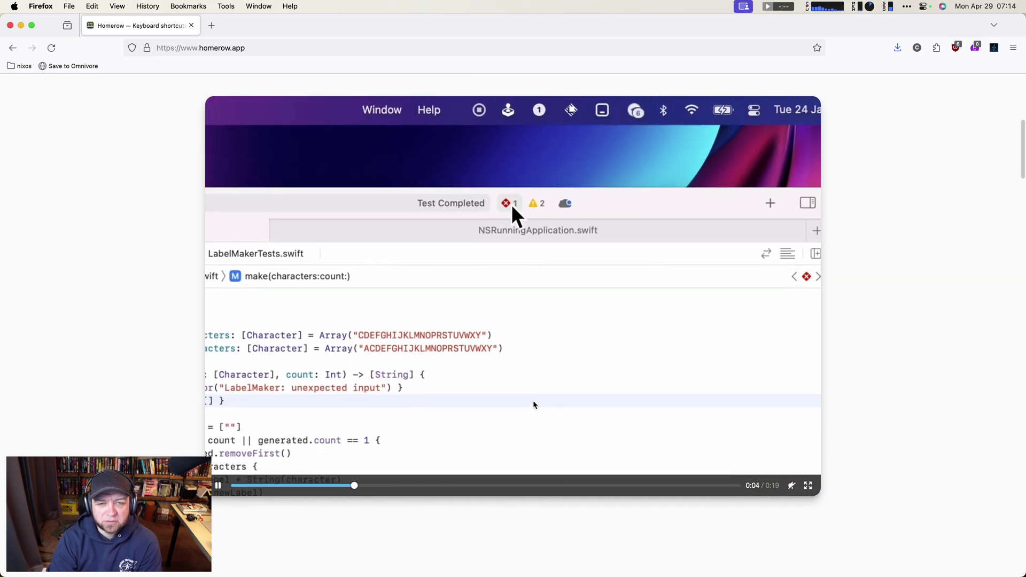
pyautogui.scroll(-6, 533, 401)
pyautogui.scroll(-5, 533, 402)
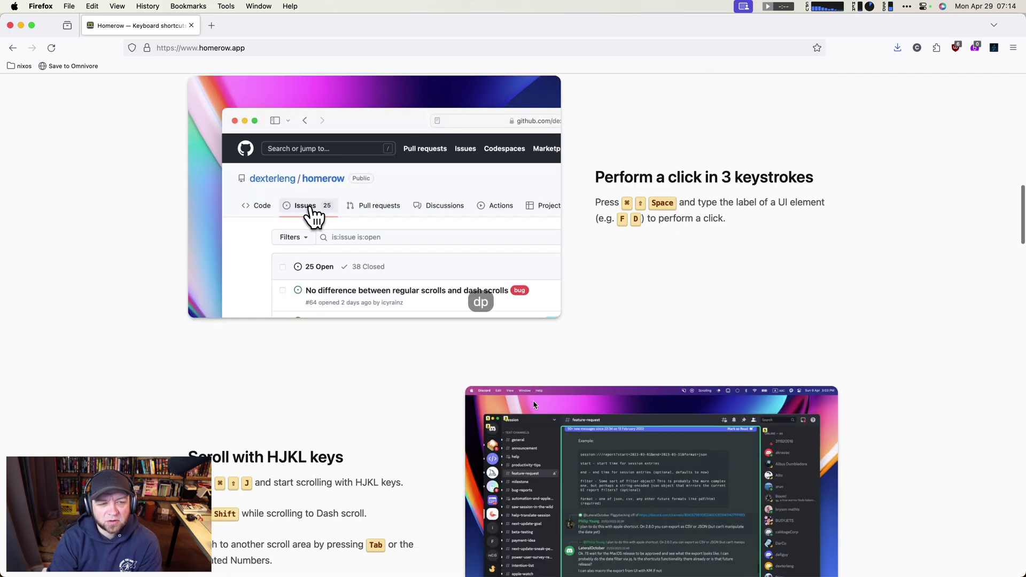
pyautogui.scroll(-20, 533, 404)
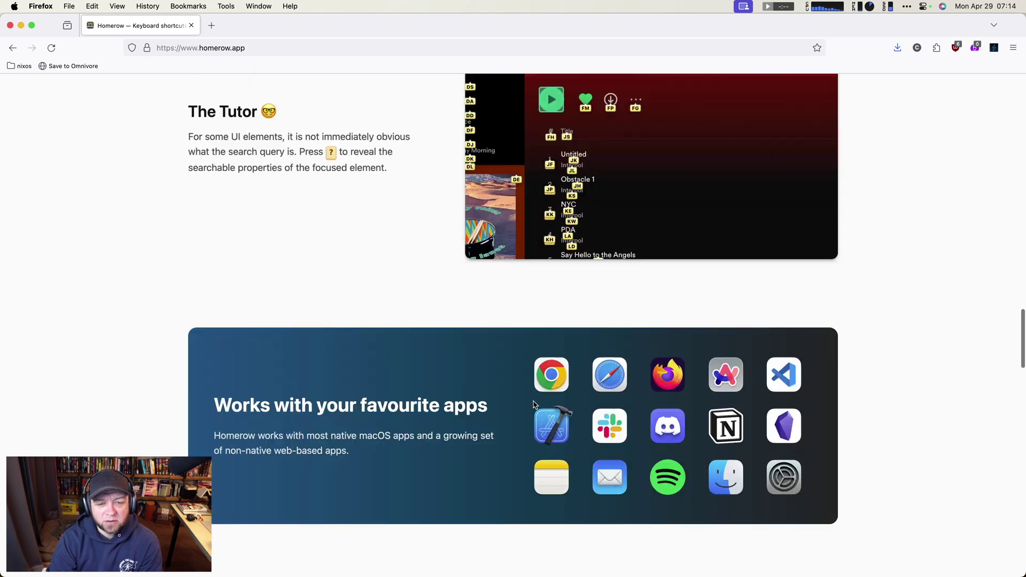
pyautogui.scroll(-20, 533, 404)
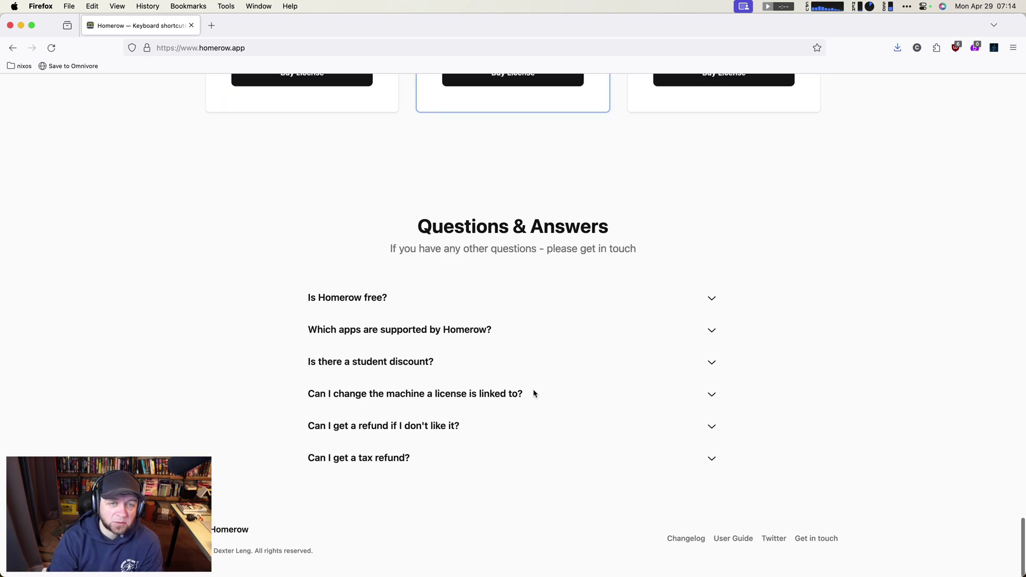
pyautogui.scroll(6, 533, 396)
pyautogui.scroll(1, 533, 393)
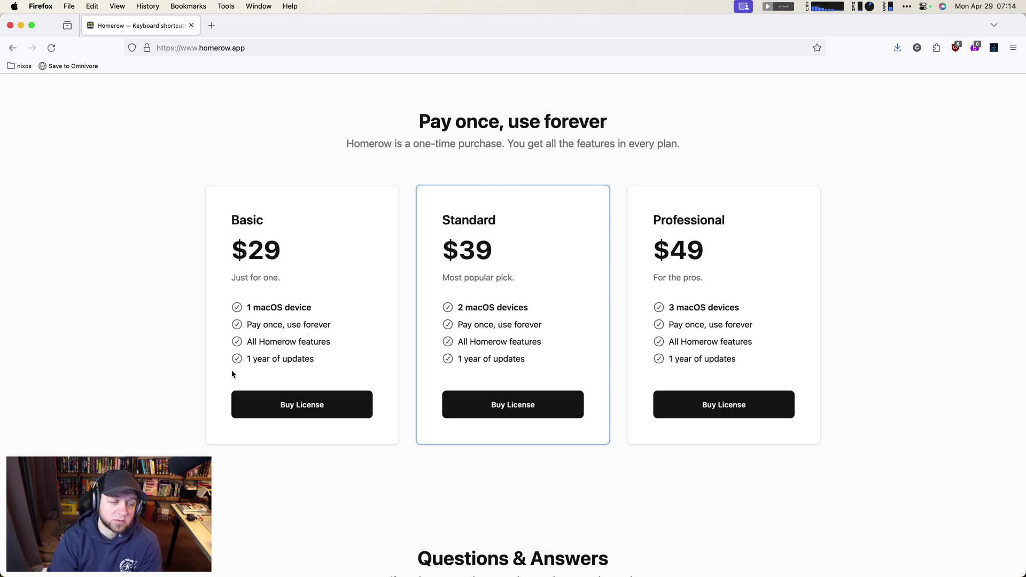
pyautogui.moveTo(247, 359); pyautogui.dragTo(304, 360)
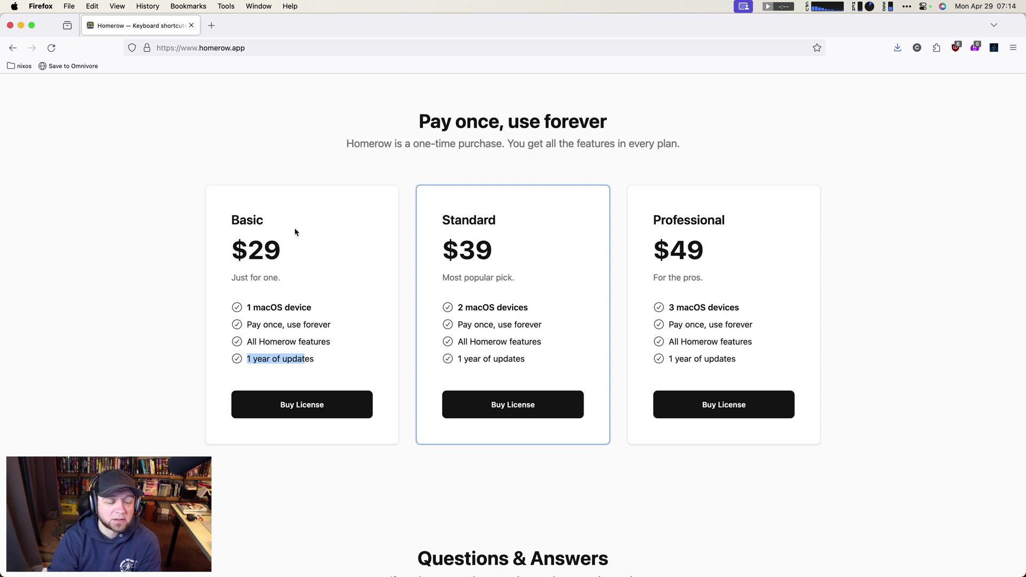
pyautogui.click(184, 170)
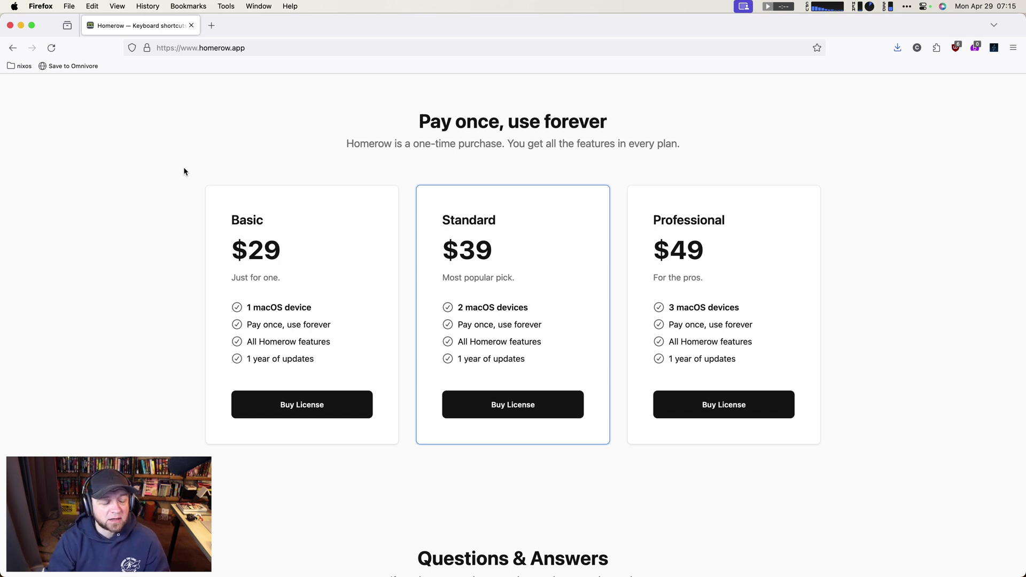
pyautogui.press('super+shift+space')
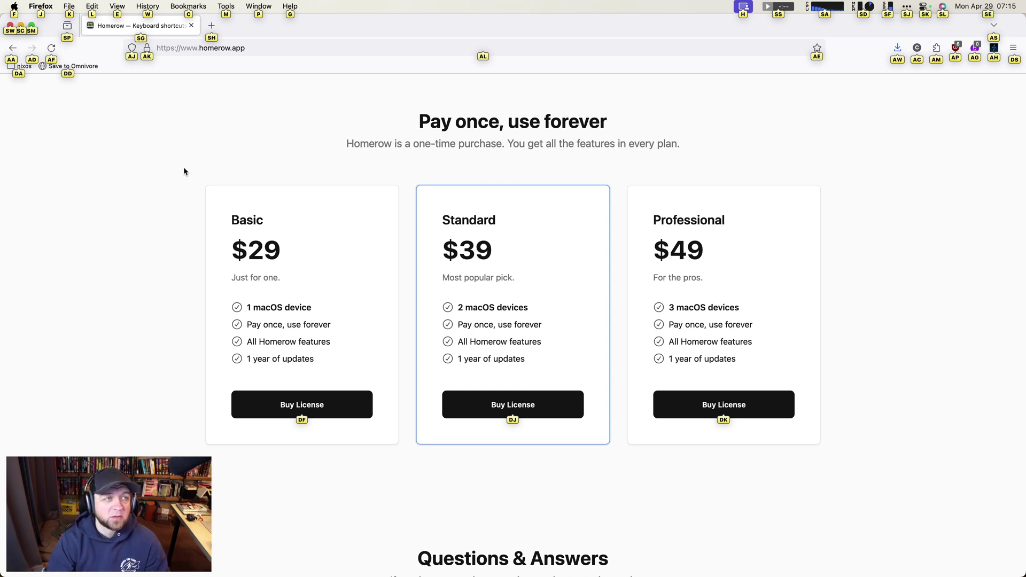
pyautogui.press('k')
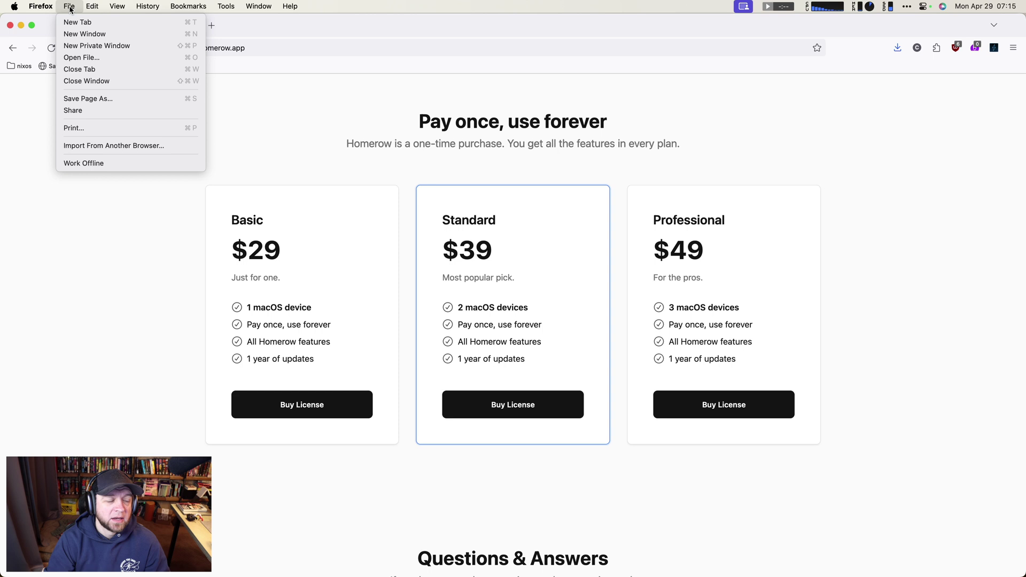
pyautogui.press('super+shift+space')
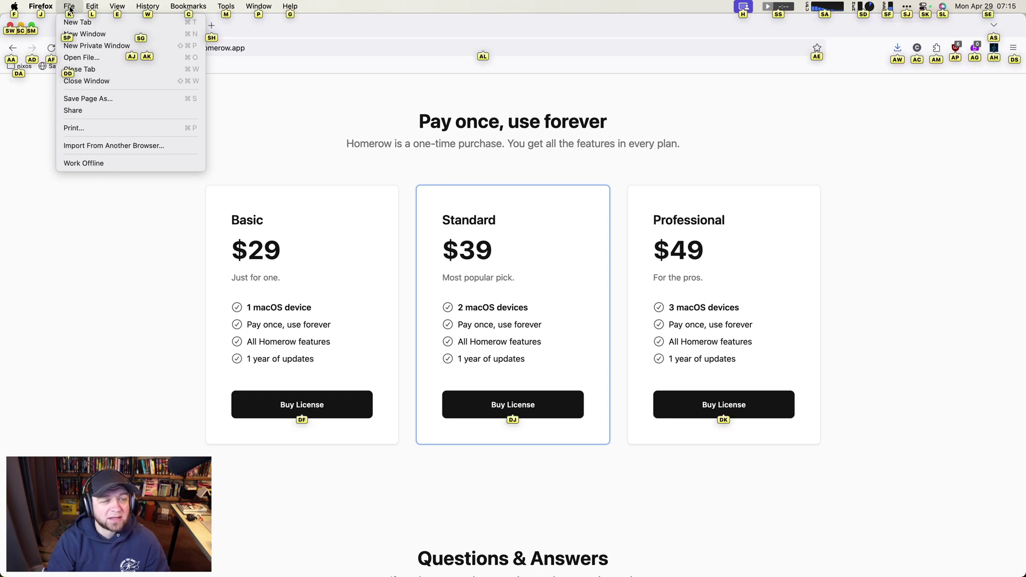
pyautogui.press('Escape')
pyautogui.press('Down')
pyautogui.press('Down')
pyautogui.press('Down')
pyautogui.press('Down')
pyautogui.press('Down')
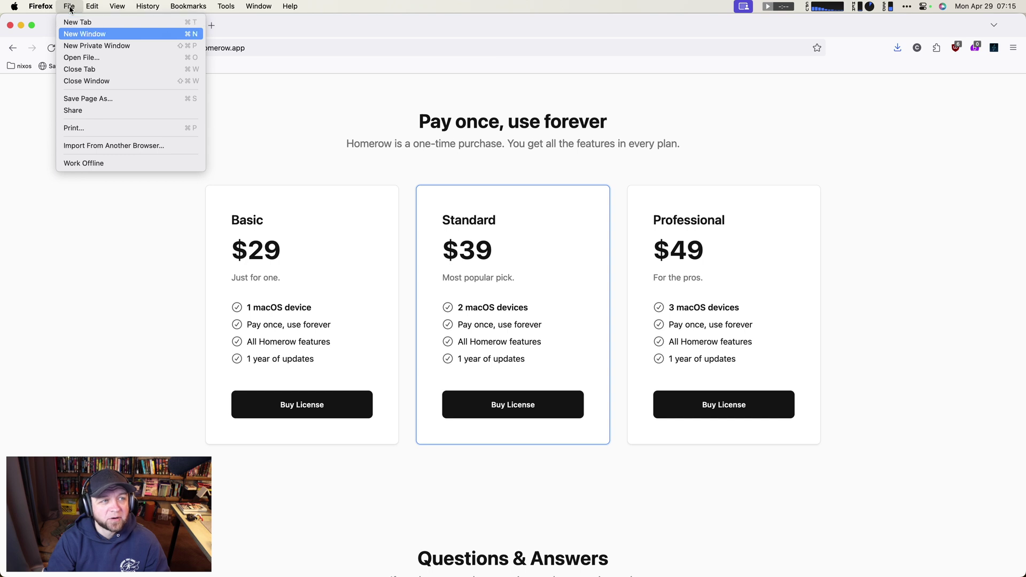
pyautogui.press('Up')
pyautogui.press('Down')
pyautogui.press('Up')
pyautogui.press('Down')
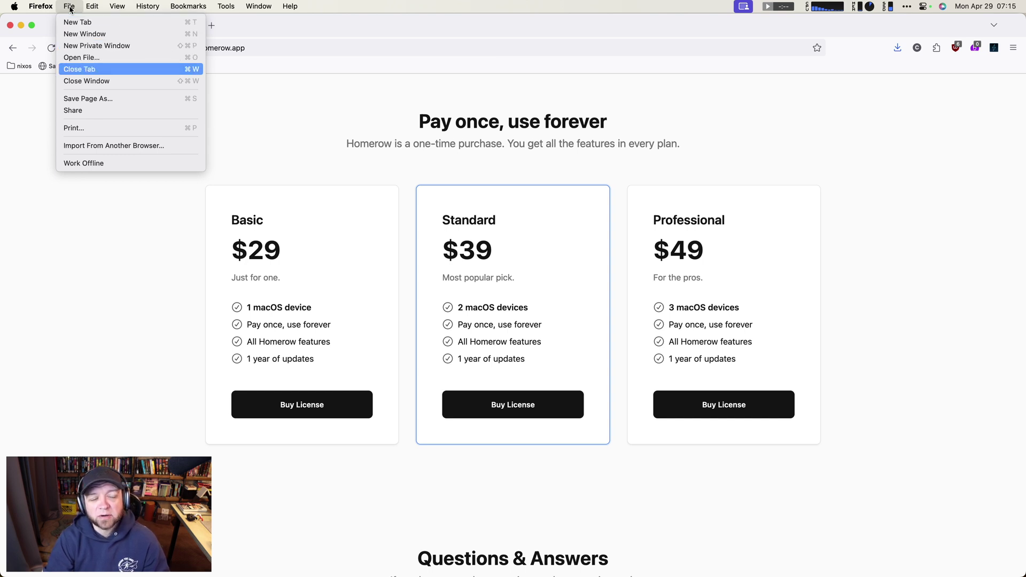
pyautogui.press('Escape')
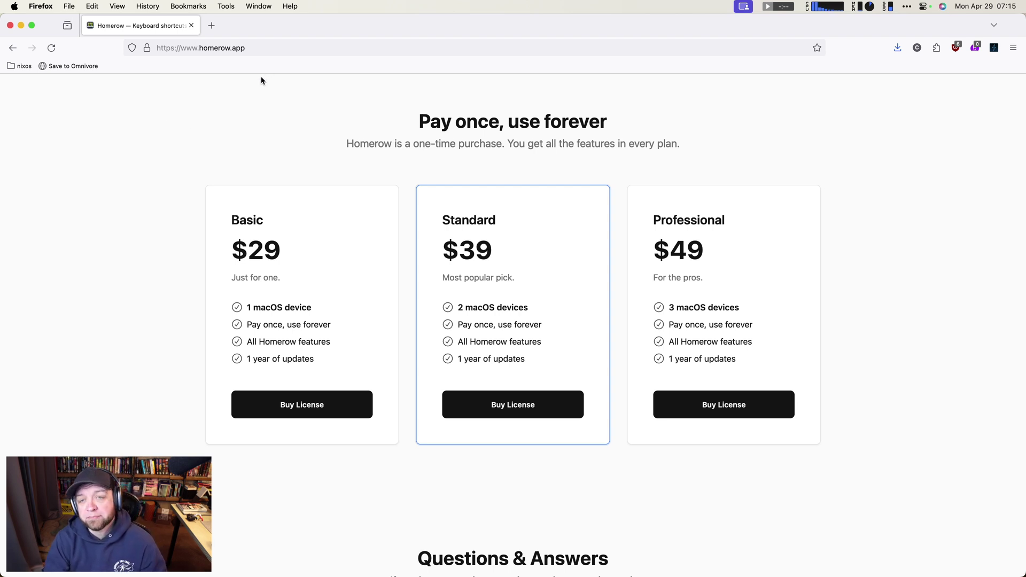
# Switch to Obsidian and scroll the On Books note up and down with Homerow's scroll mode.
pyautogui.press('super+Tab')
pyautogui.press('super+Tab')
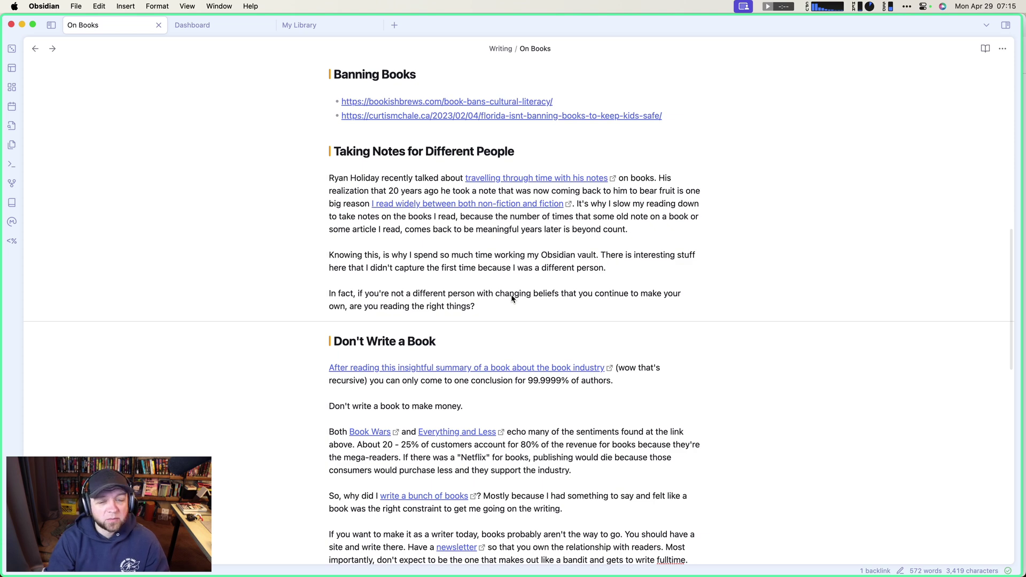
pyautogui.scroll(-8, 511, 298)
pyautogui.scroll(9, 511, 298)
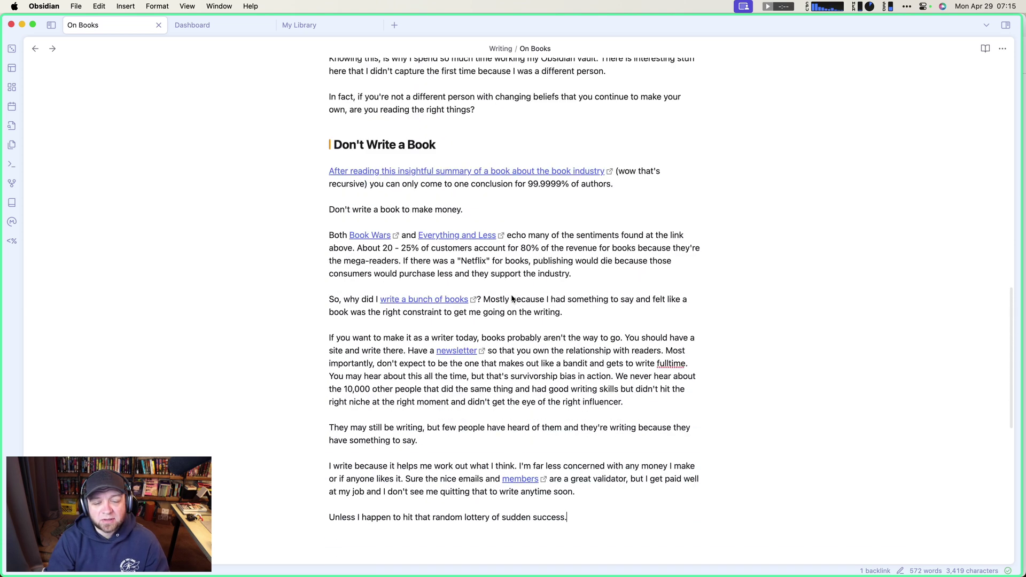
pyautogui.scroll(5, 510, 299)
pyautogui.scroll(-6, 510, 298)
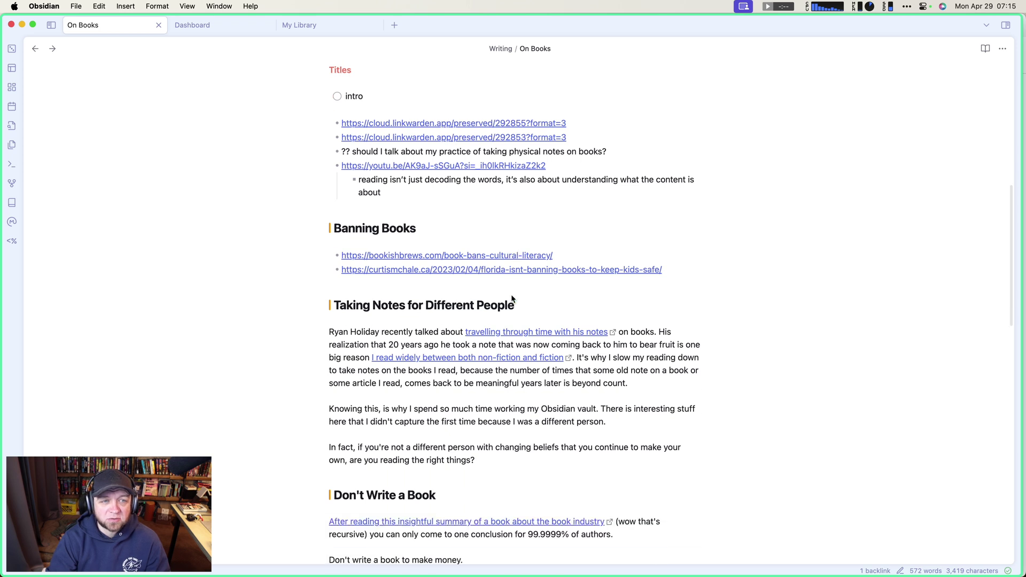
pyautogui.scroll(-2, 512, 299)
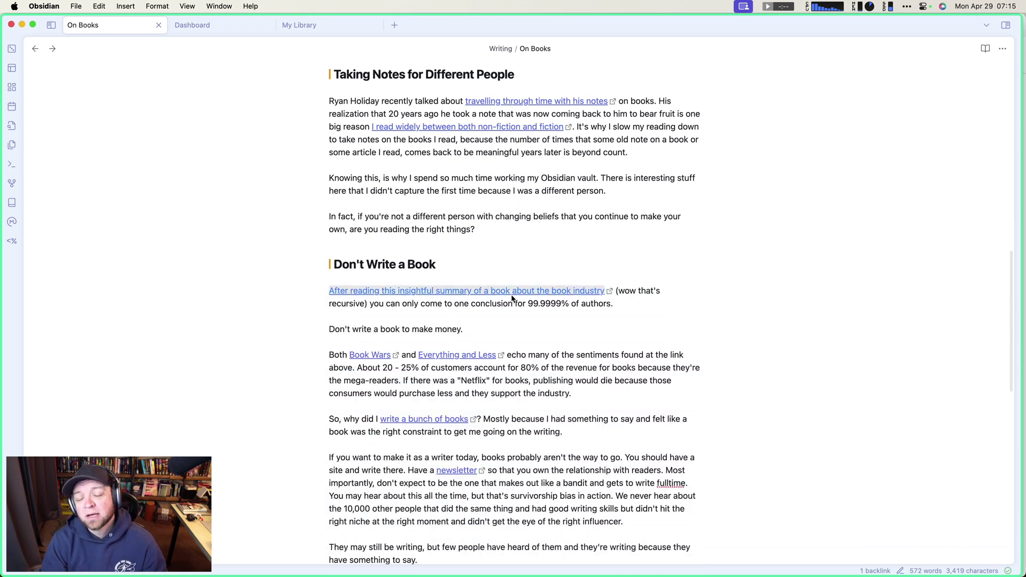
# Launch Homerow from Raycast by searching 'home', then review its Clicking and Scrolling settings pages.
pyautogui.hotkey('alt', 'space')
pyautogui.write('home')
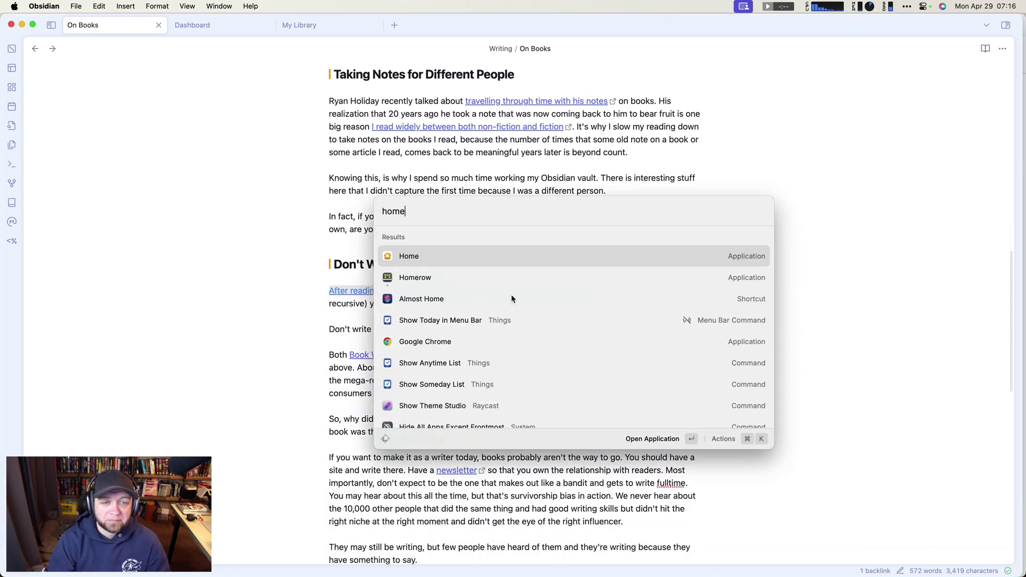
pyautogui.press('Down')
pyautogui.press('Return')
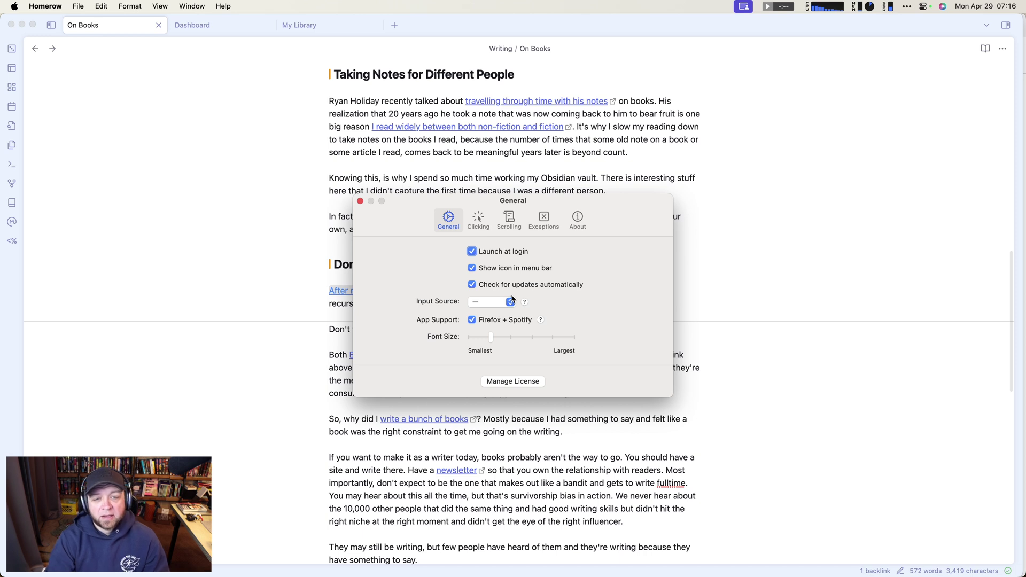
pyautogui.click(478, 219)
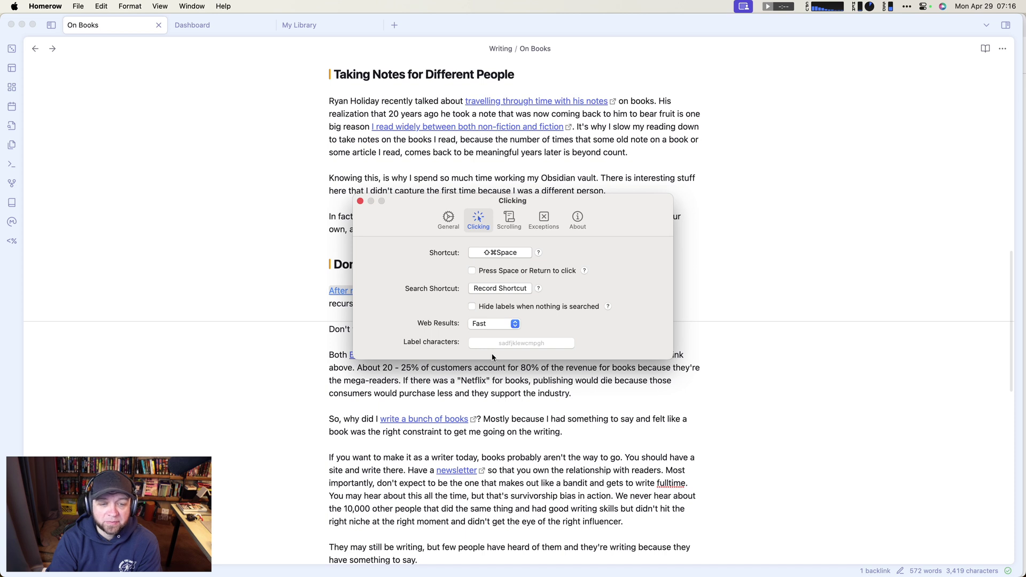
pyautogui.click(509, 219)
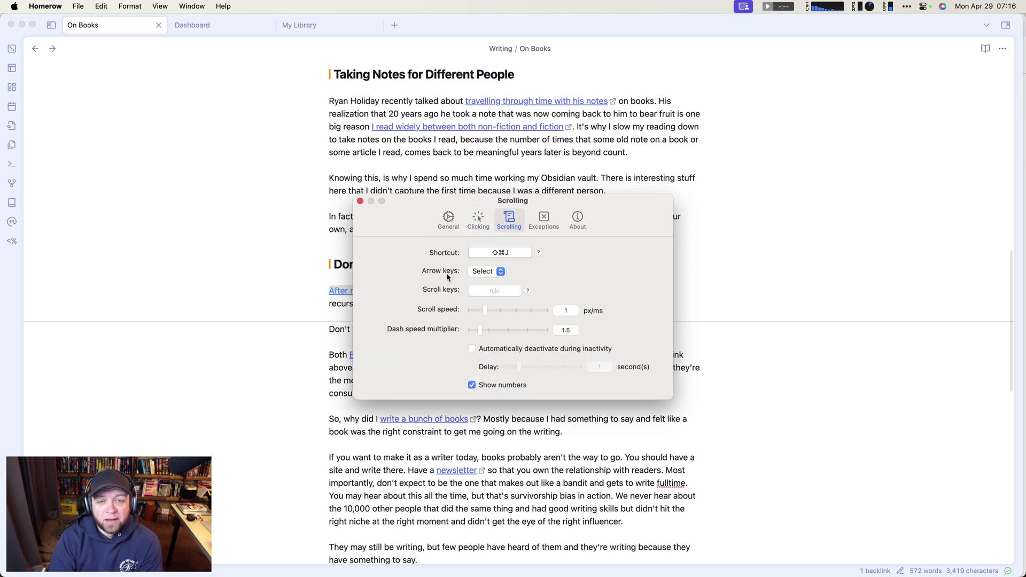
# Leave Homerow's arrow keys on Select, then view the Exceptions list showing Obsidian.
pyautogui.click(479, 273)
pyautogui.click(584, 272)
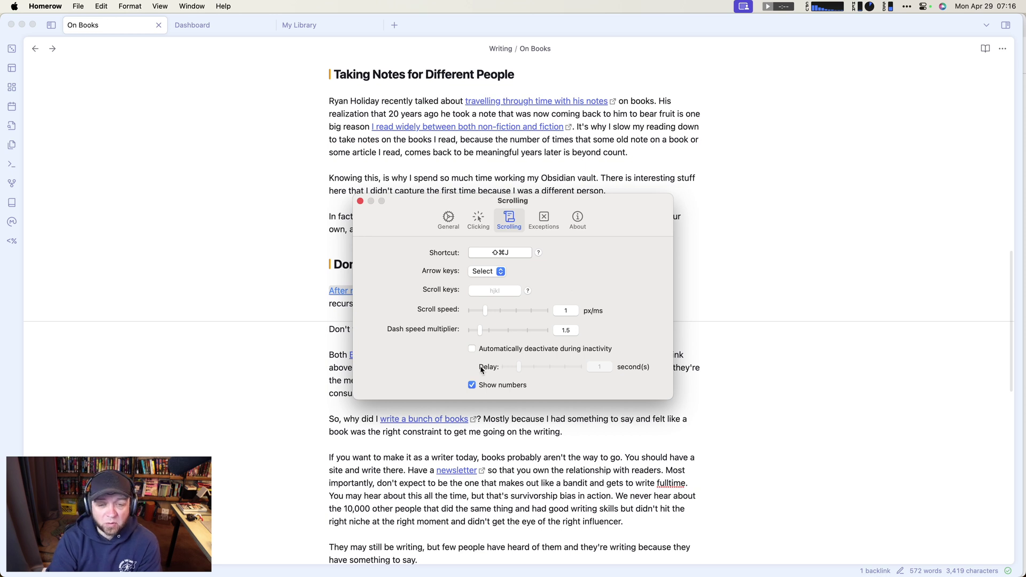
pyautogui.click(544, 219)
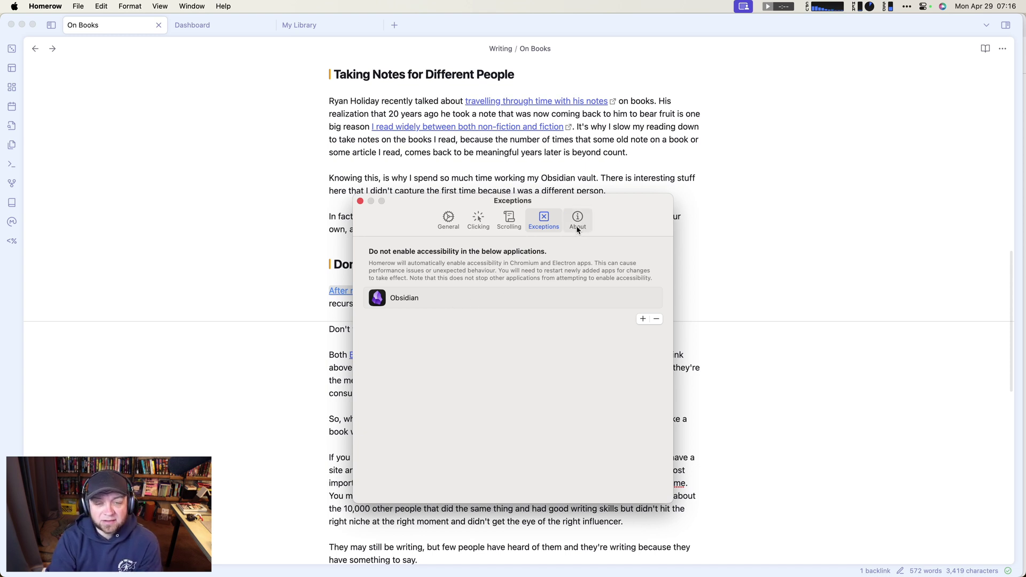
# Close the settings, then open and collapse Obsidian's file sidebar using hint labels 'ap' and 'de'.
pyautogui.press('super+w')
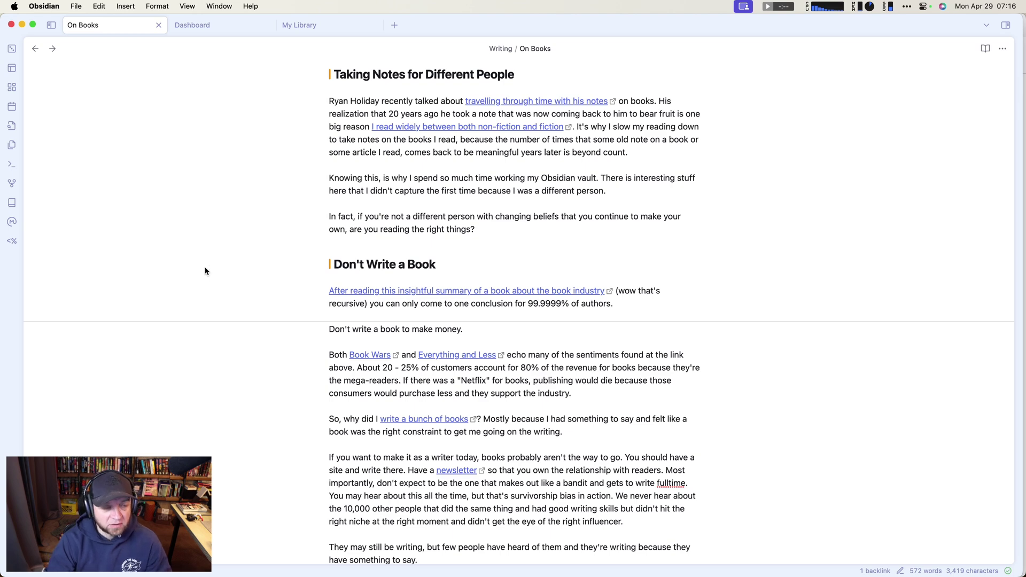
pyautogui.press('super+shift+space')
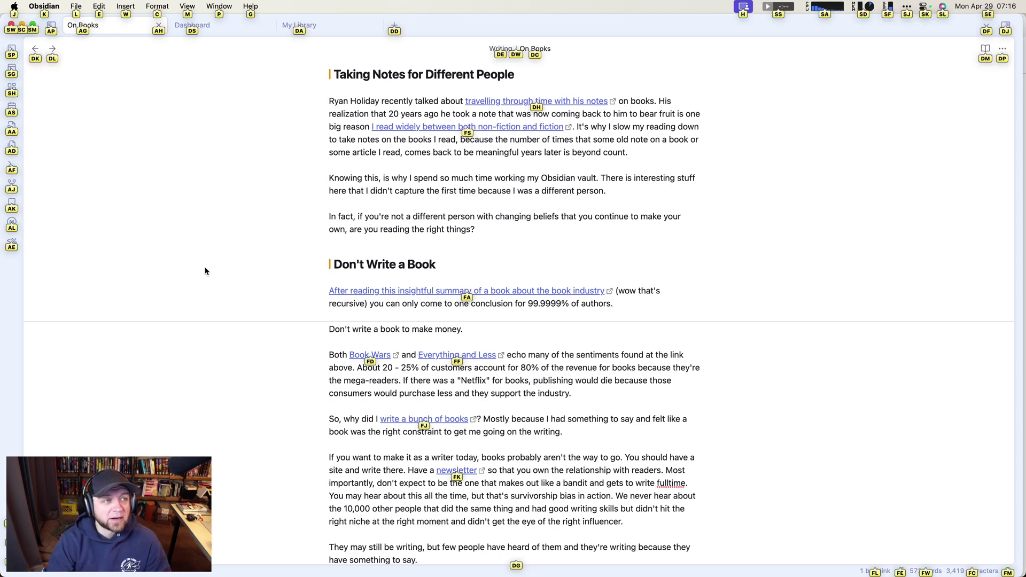
pyautogui.press('a')
pyautogui.press('p')
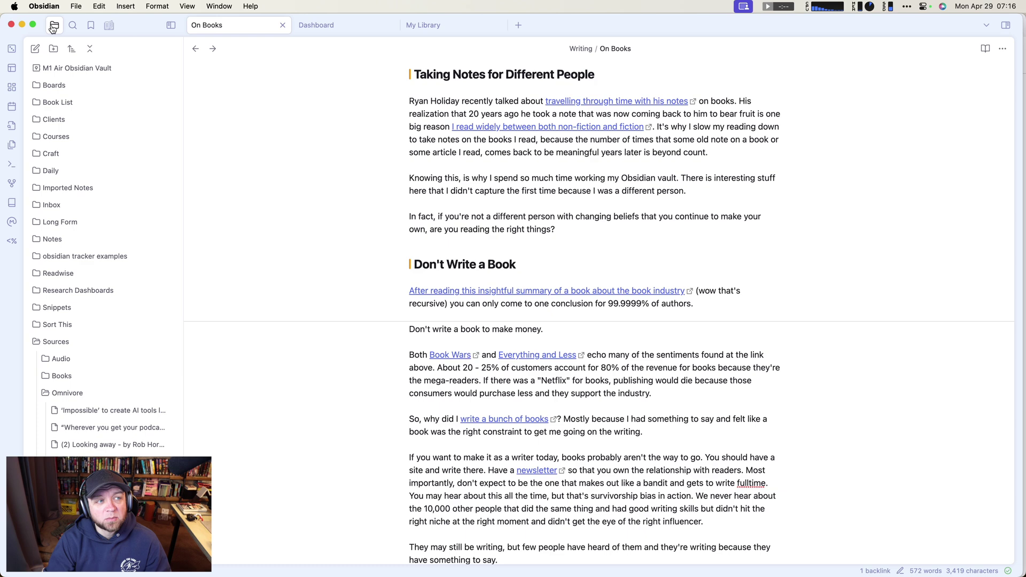
pyautogui.press('super+shift+space')
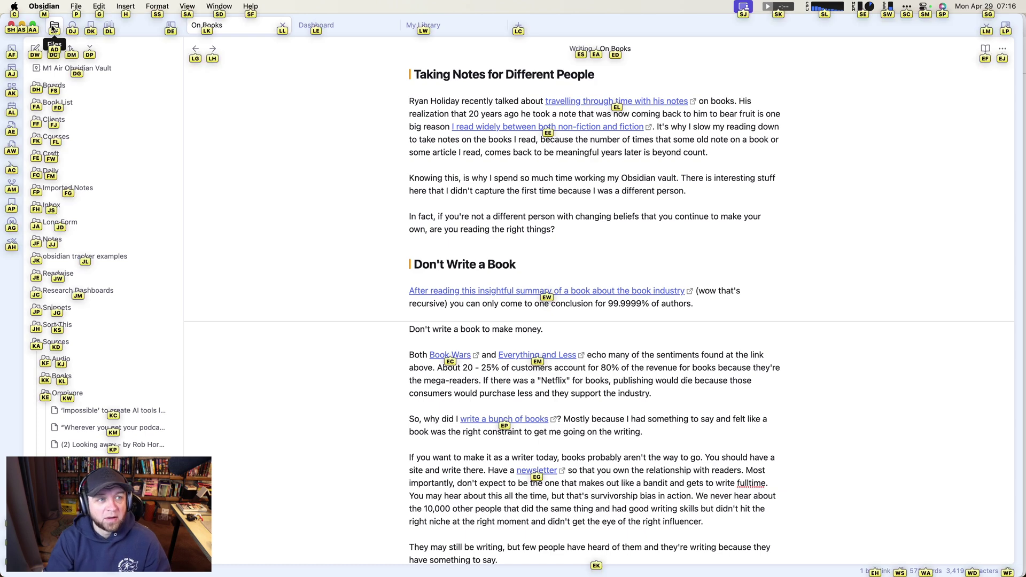
pyautogui.press('d')
pyautogui.press('e')
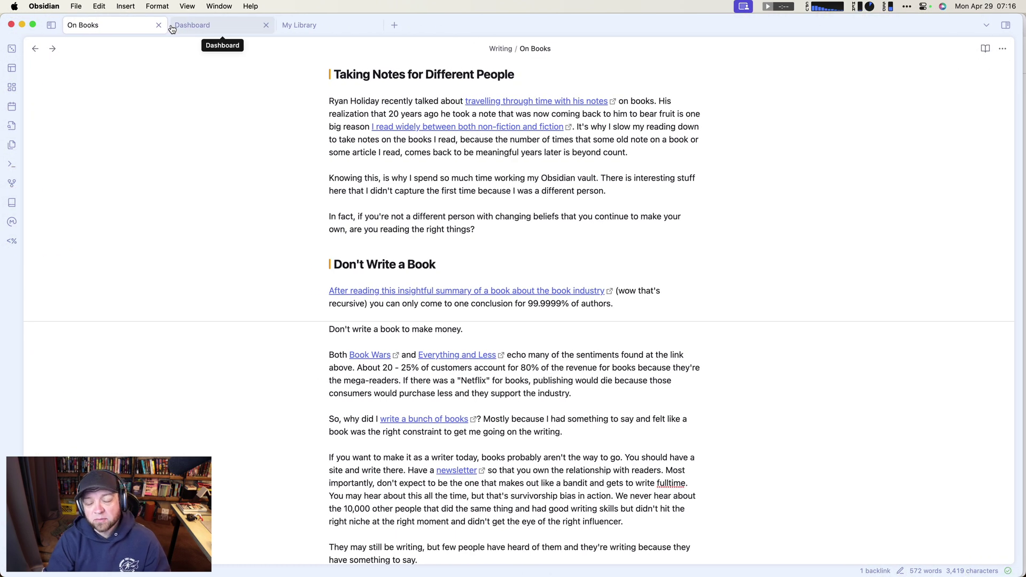
# Reopen the left sidebar via the command palette search 'side', then collapse it with hint 'da'.
pyautogui.press('super+p')
pyautogui.write('side')
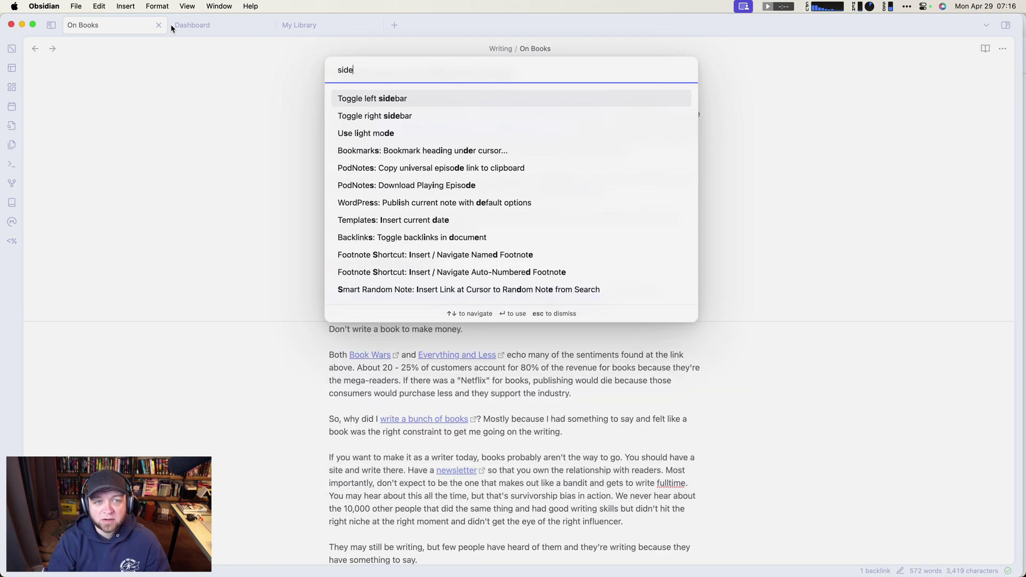
pyautogui.press('Return')
pyautogui.press('super+shift+space')
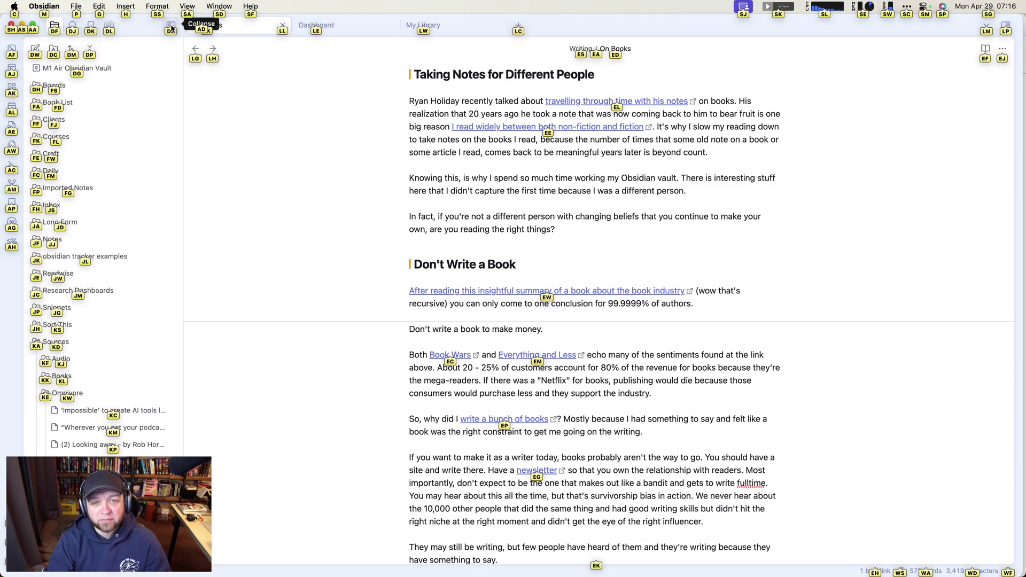
pyautogui.press('d')
pyautogui.press('a')
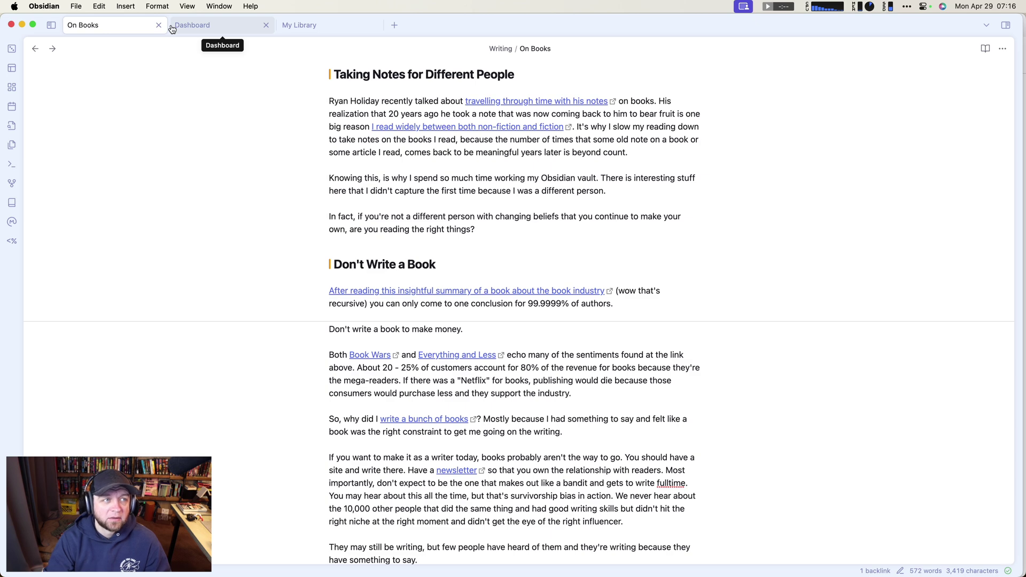